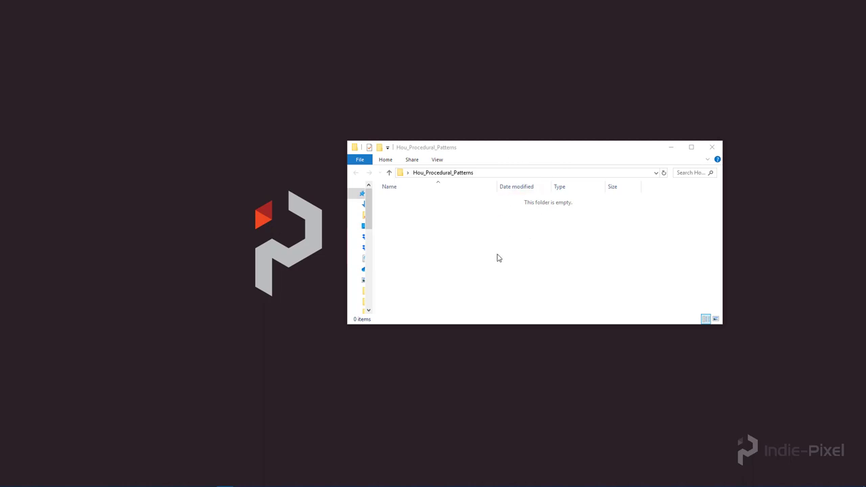
Create a new empty folder named Wood_Planks_Project inside Hou_Procedural_Patterns.
right_click(436, 222)
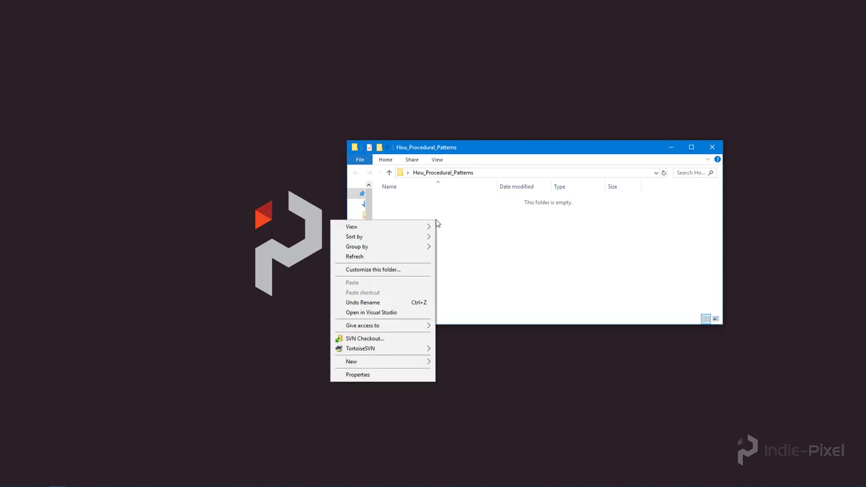
mouse_move(419, 364)
click(454, 361)
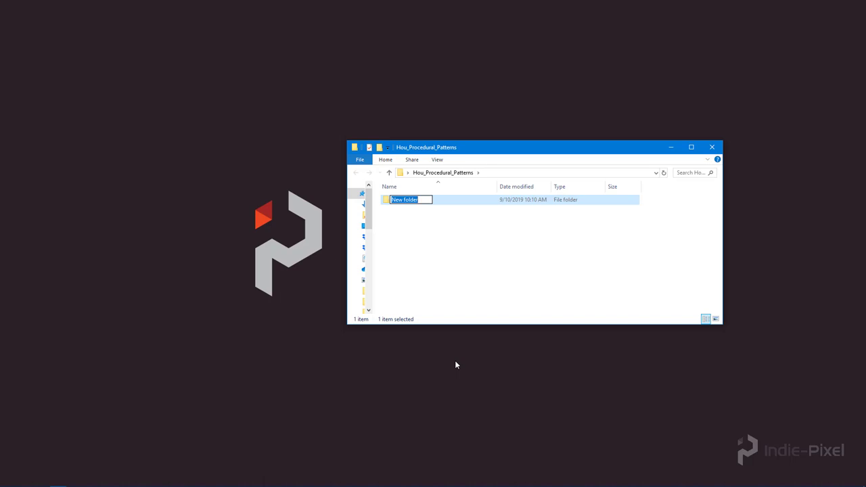
text(Wood_Planks)
text(_Project)
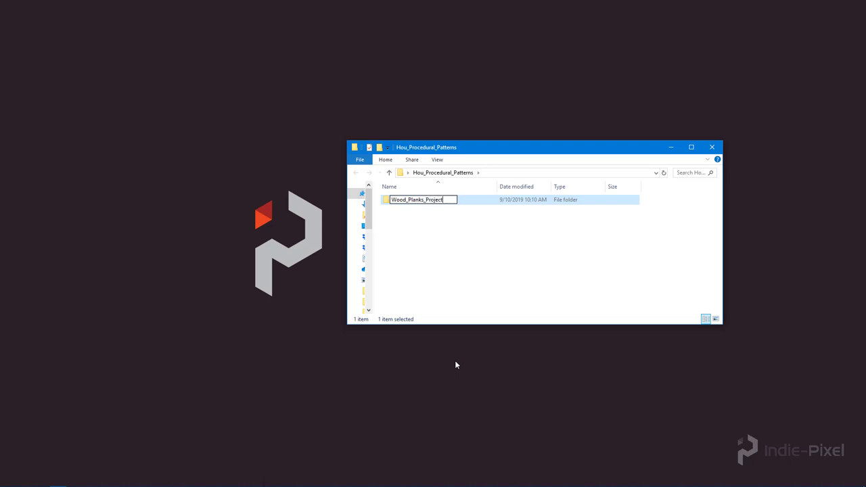
key(Return)
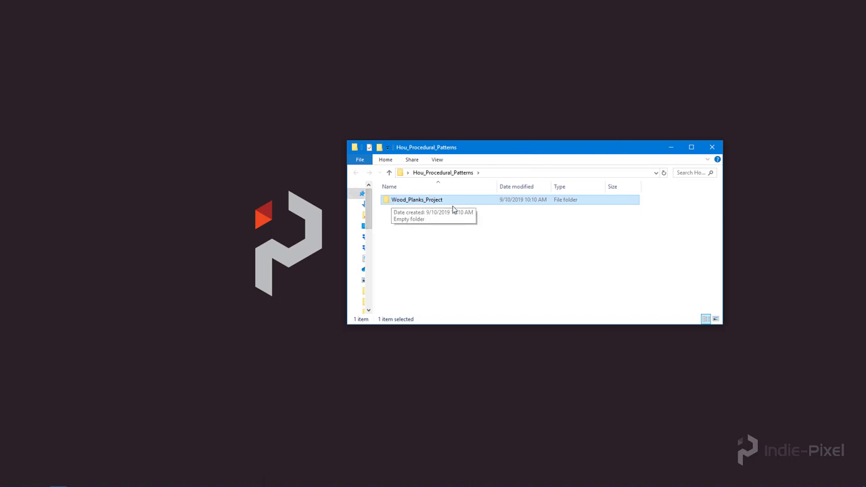
Open Wood_Planks_Project and create a subfolder named geo.
double_click(425, 201)
right_click(414, 223)
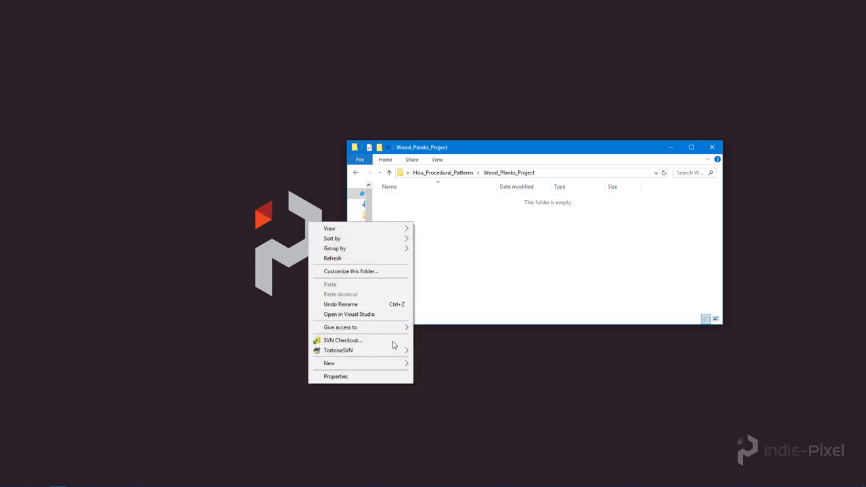
mouse_move(396, 363)
click(437, 364)
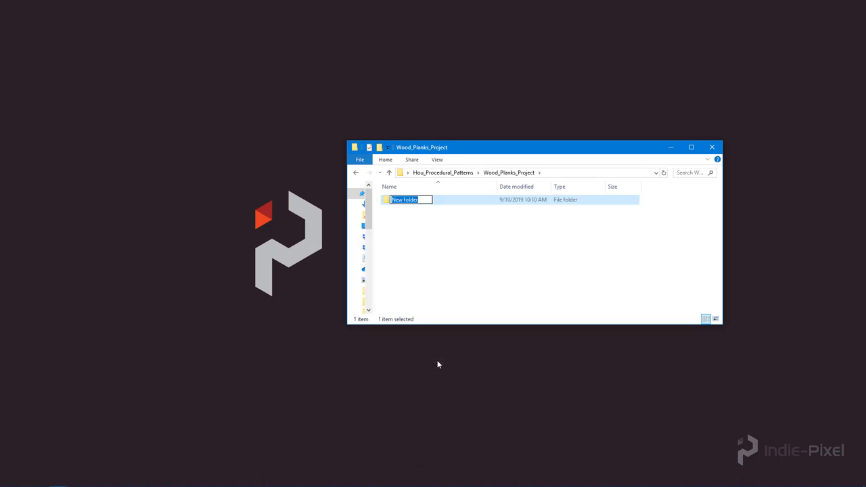
text(geo)
key(Return)
Add a second subfolder named hda.
right_click(426, 233)
mouse_move(398, 381)
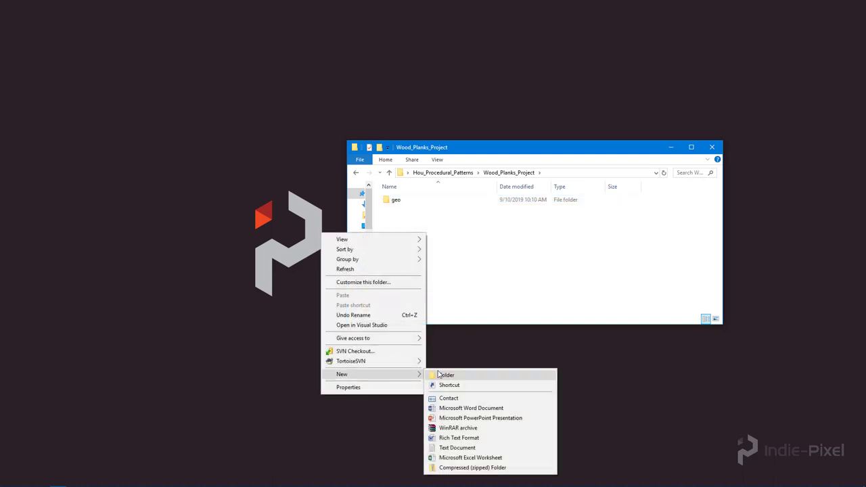
click(444, 374)
click(444, 374)
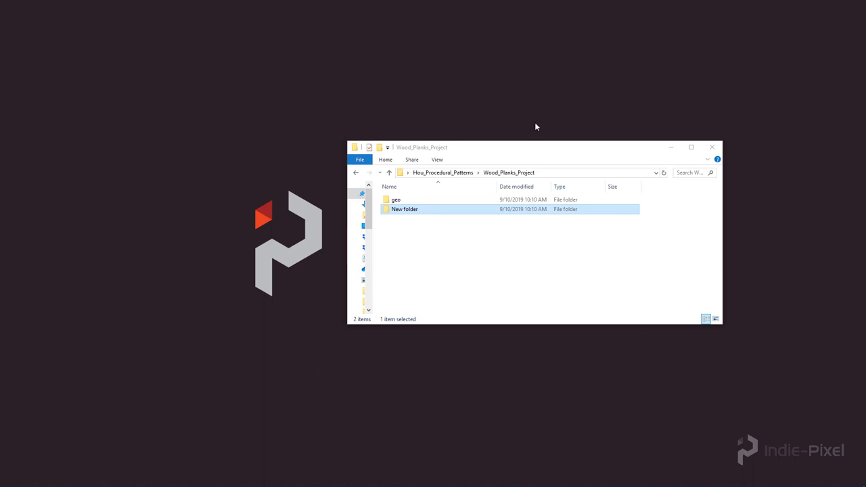
drag(462, 147, 471, 151)
click(438, 217)
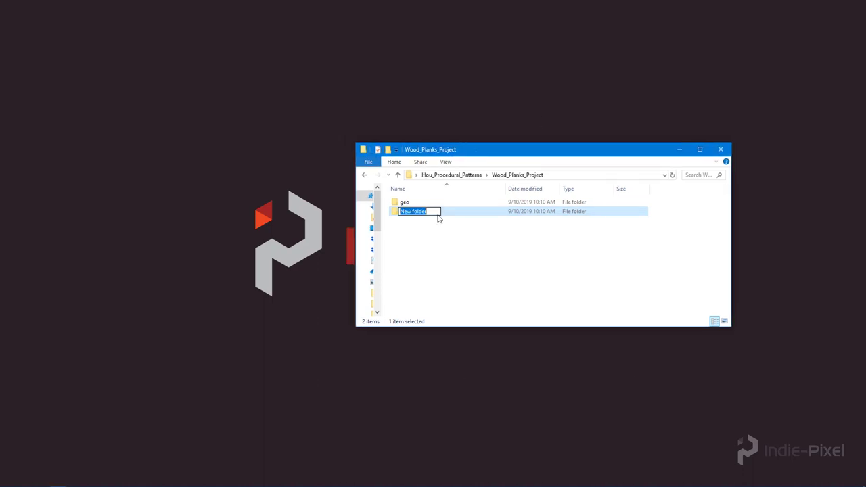
text(hda)
key(Return)
click(450, 252)
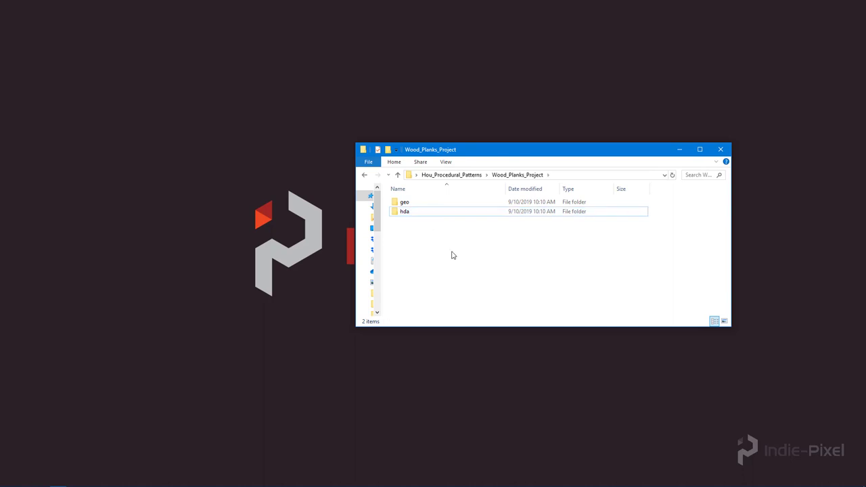
Add a third subfolder named tex and shrink the Explorer window.
right_click(453, 252)
mouse_move(415, 392)
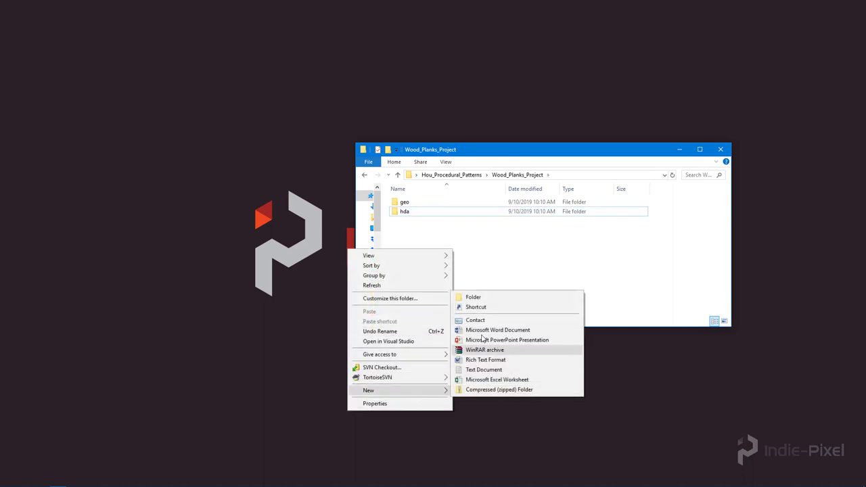
click(481, 300)
text(tex)
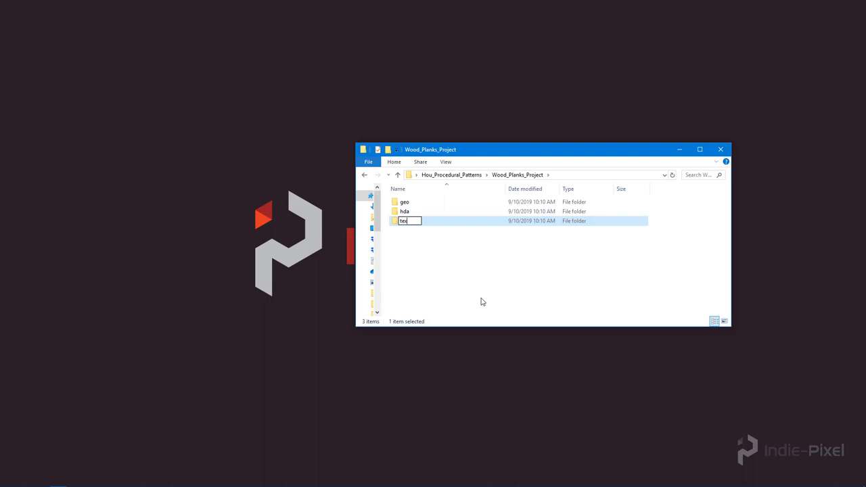
click(482, 301)
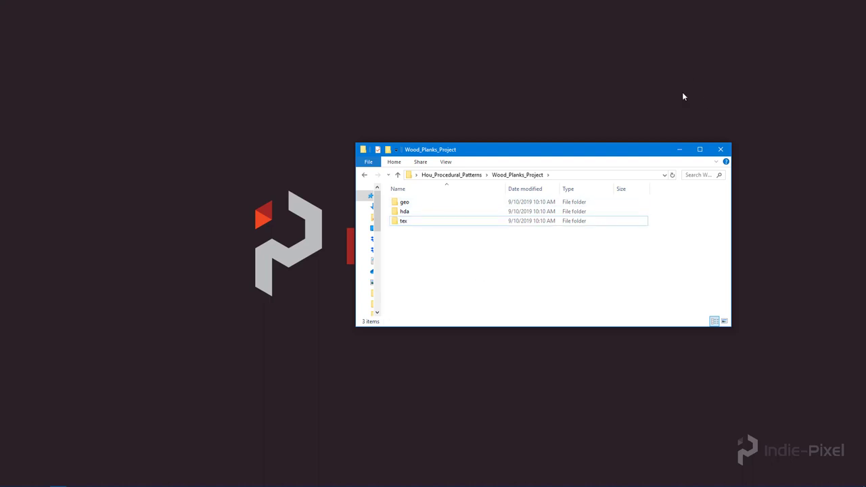
drag(730, 213, 668, 214)
drag(529, 150, 475, 160)
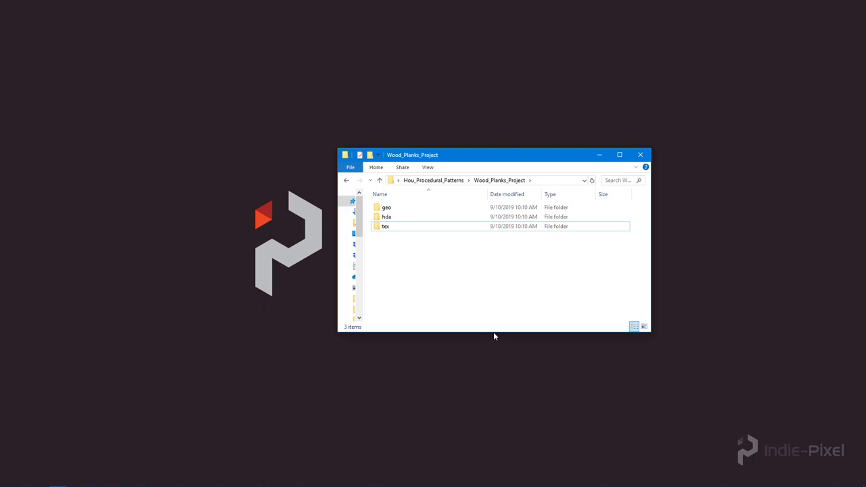
drag(494, 332, 500, 275)
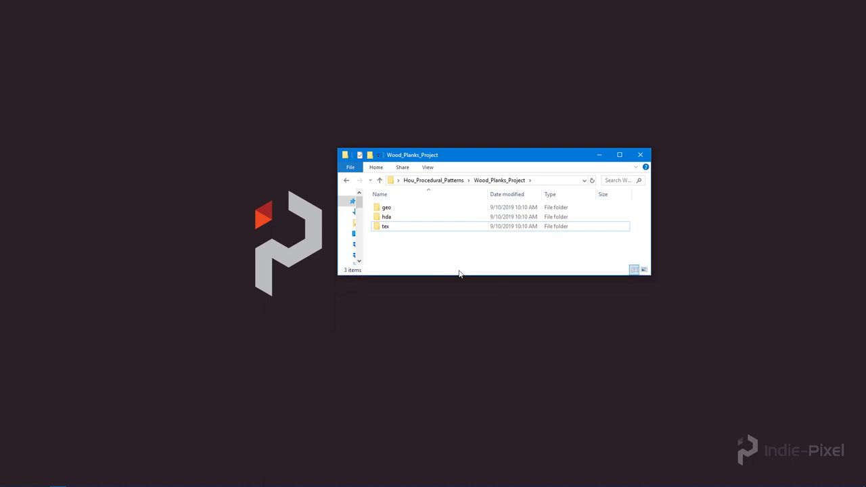
mouse_move(284, 484)
click(225, 484)
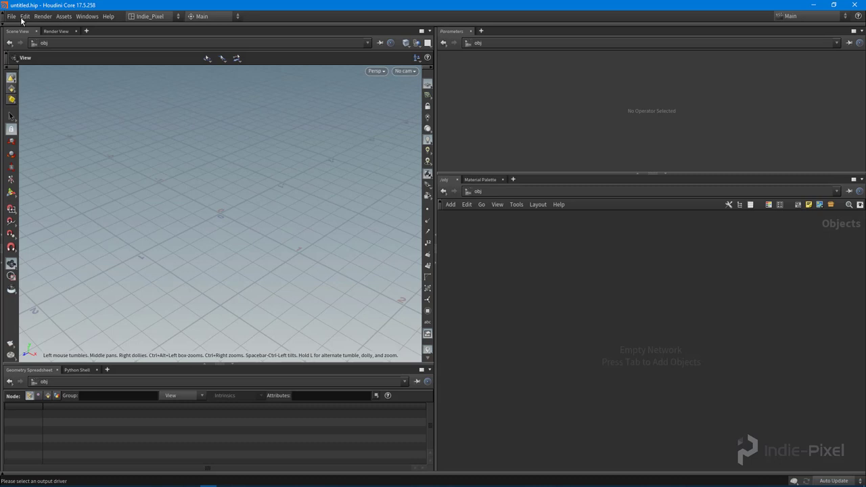
click(12, 16)
click(39, 92)
drag(80, 14, 294, 68)
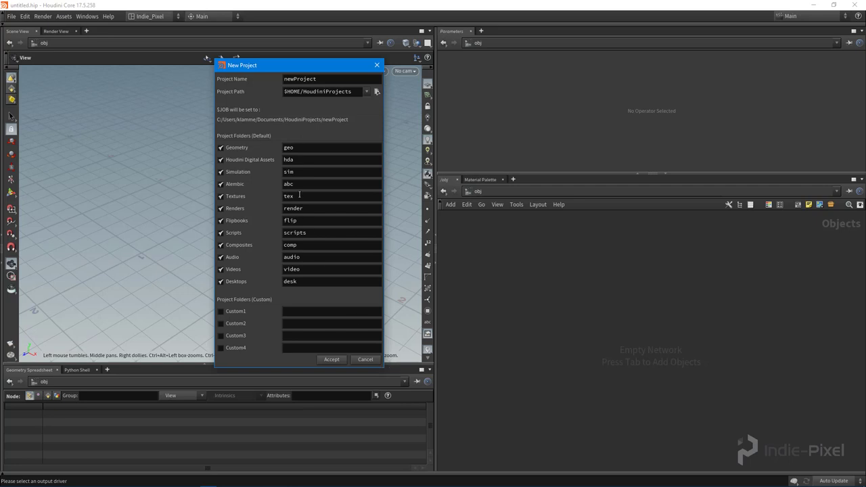
click(305, 150)
key(Tab)
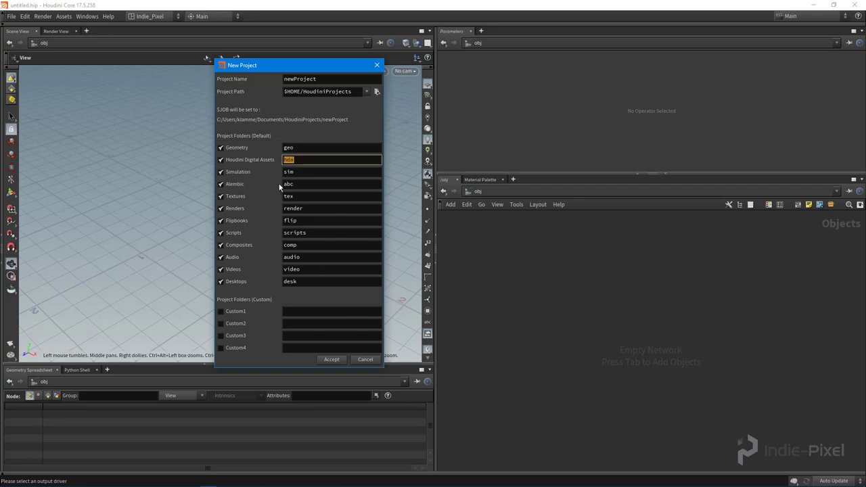
click(307, 197)
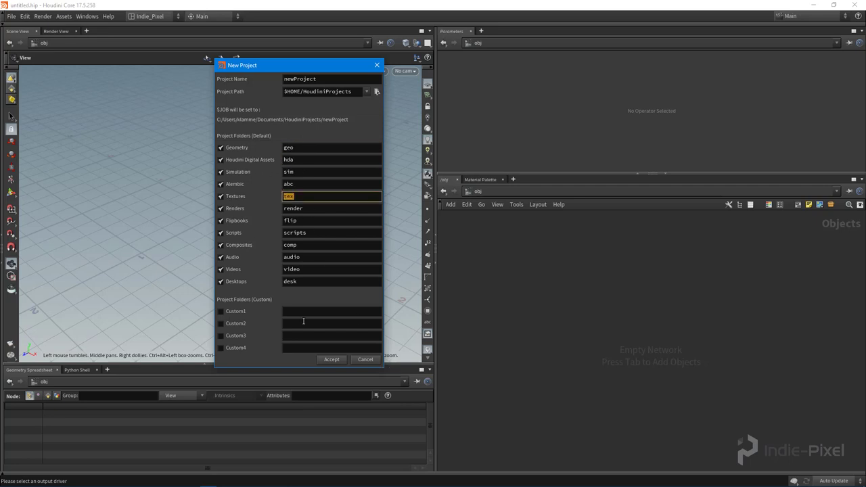
click(360, 362)
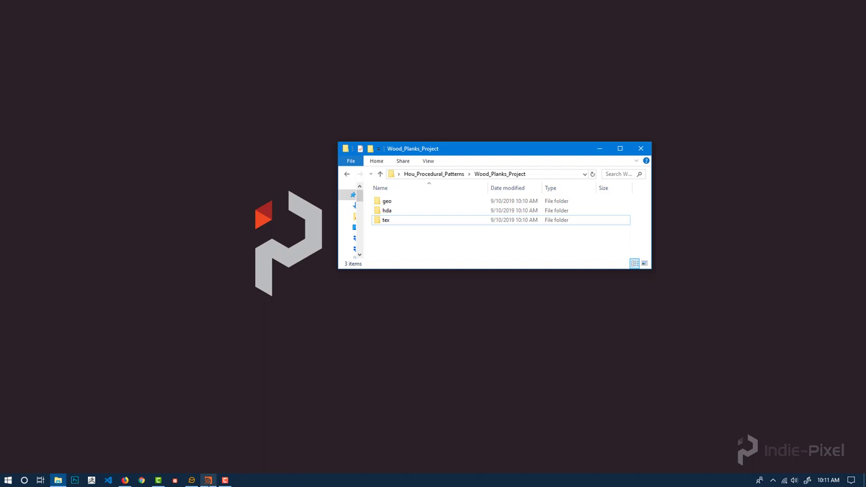
Set the Houdini project to Desktop/Hou_Procedural_Patterns/Wood_Planks_Project with File > Set Project.
click(208, 479)
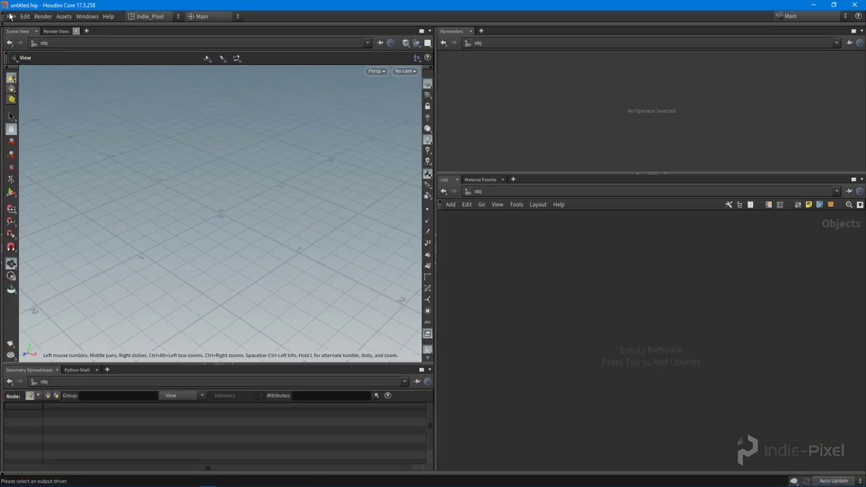
click(11, 16)
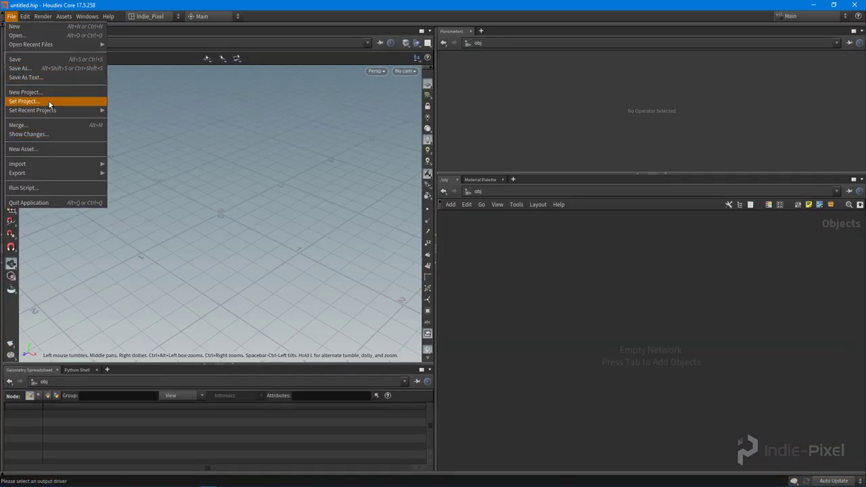
click(21, 102)
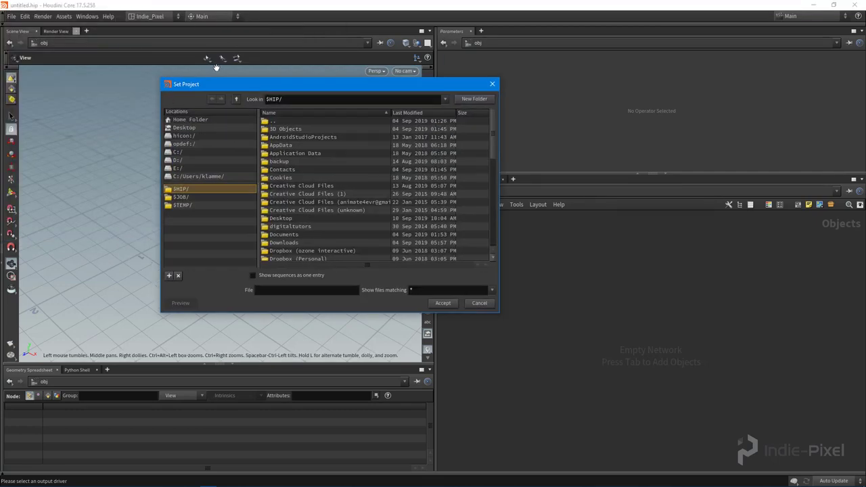
click(227, 129)
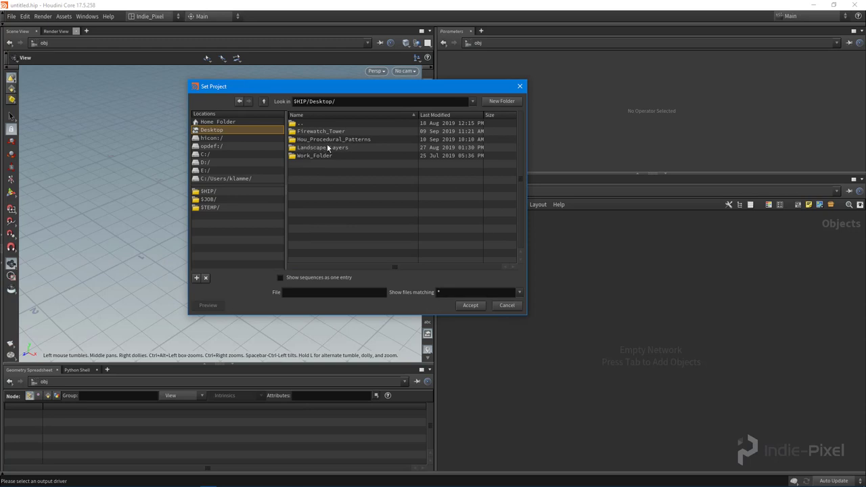
double_click(344, 139)
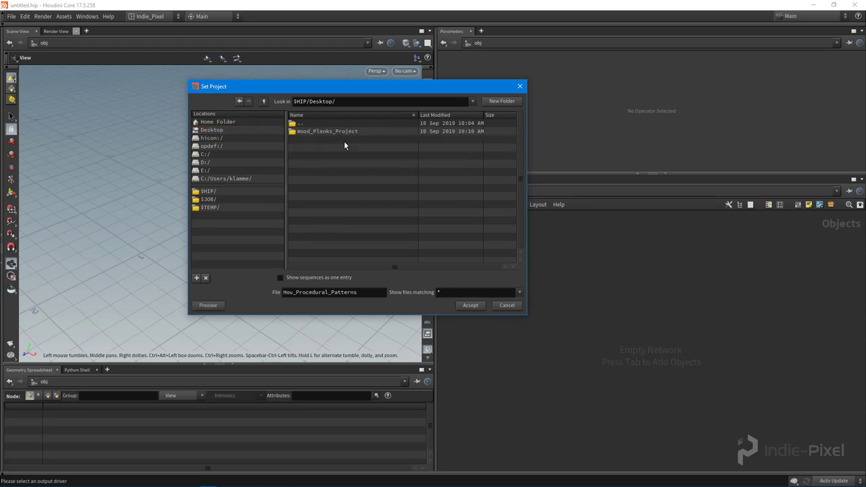
click(334, 132)
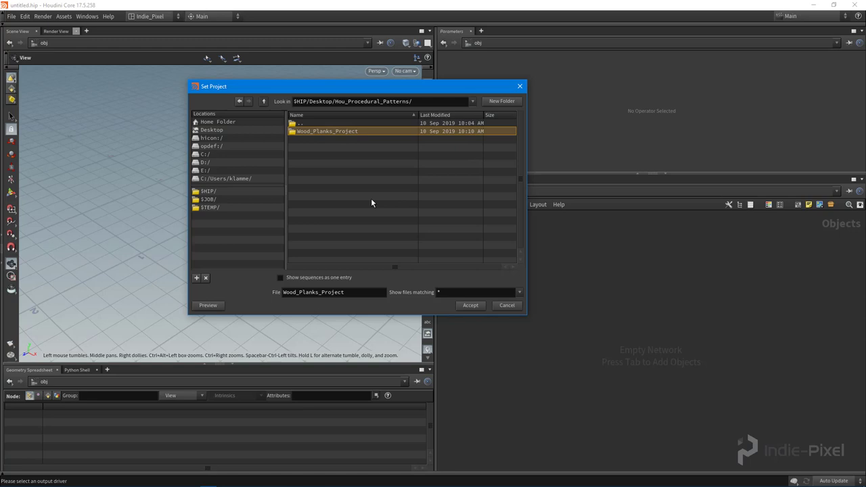
drag(387, 87, 413, 95)
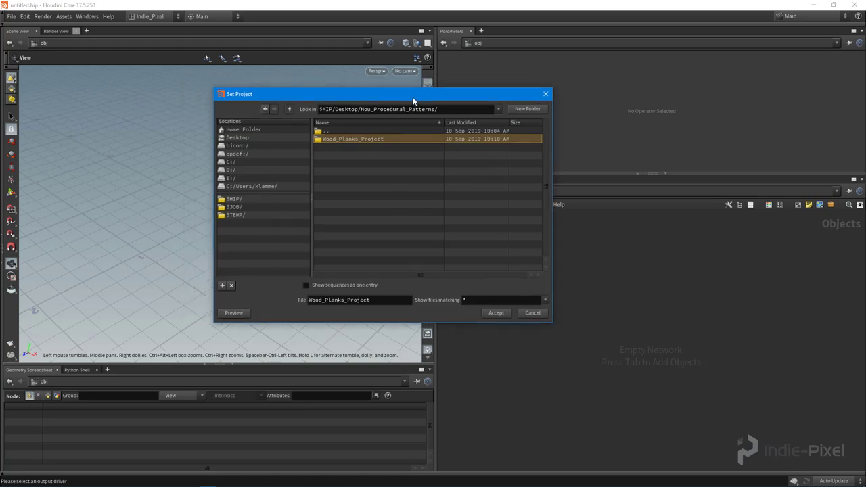
click(496, 313)
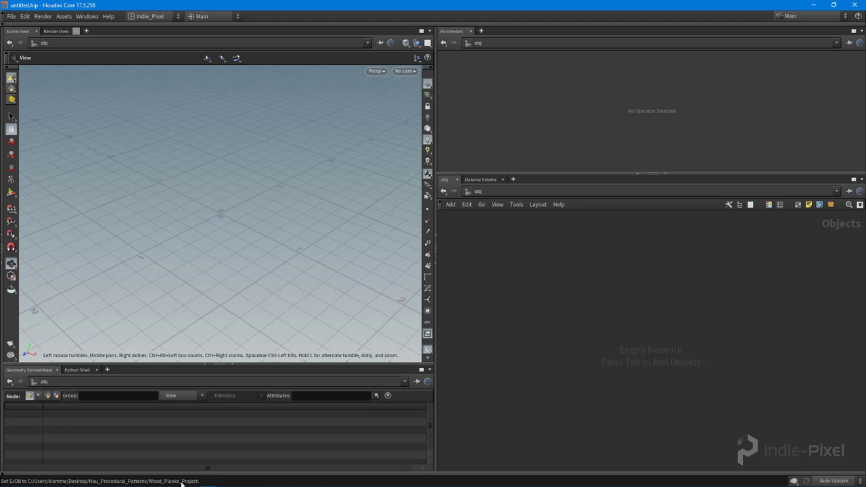
click(24, 15)
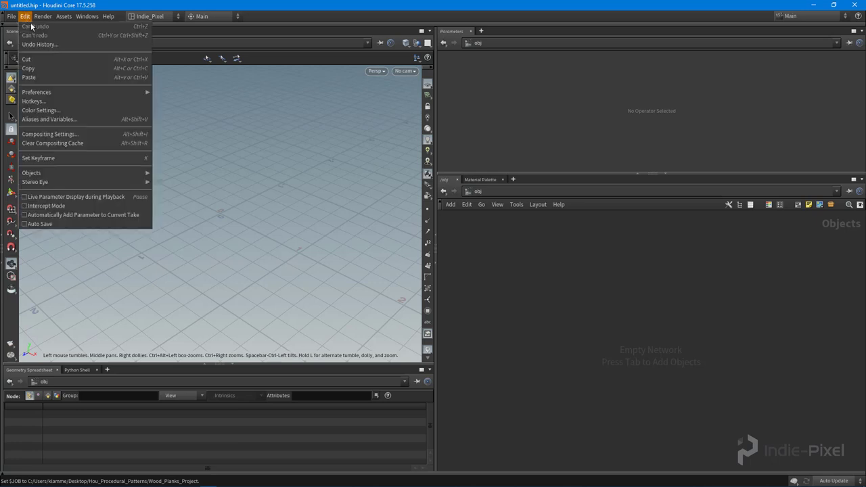
click(65, 121)
drag(152, 17, 291, 40)
click(179, 53)
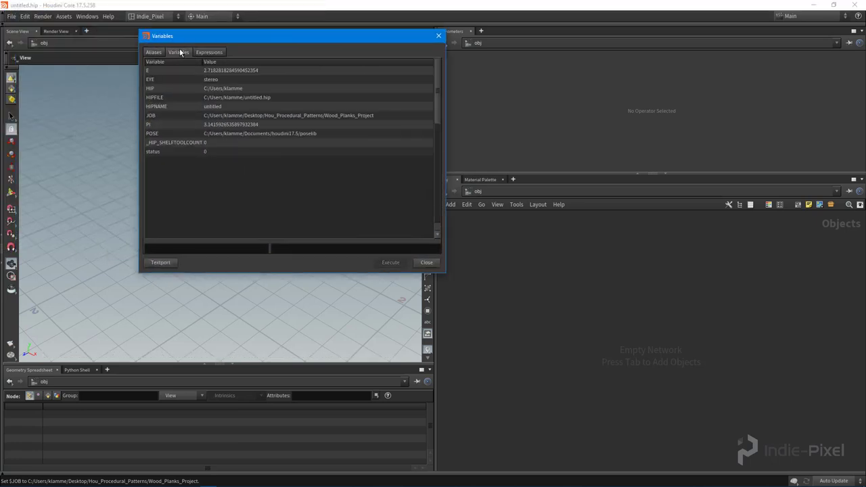
click(426, 262)
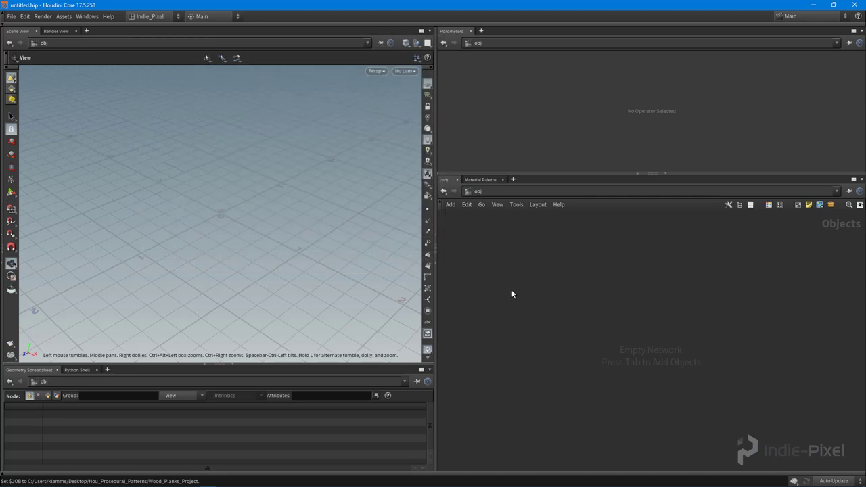
Browse $JOB in the File > Open dialog to check geo, hda and tex are listed.
click(11, 16)
click(40, 34)
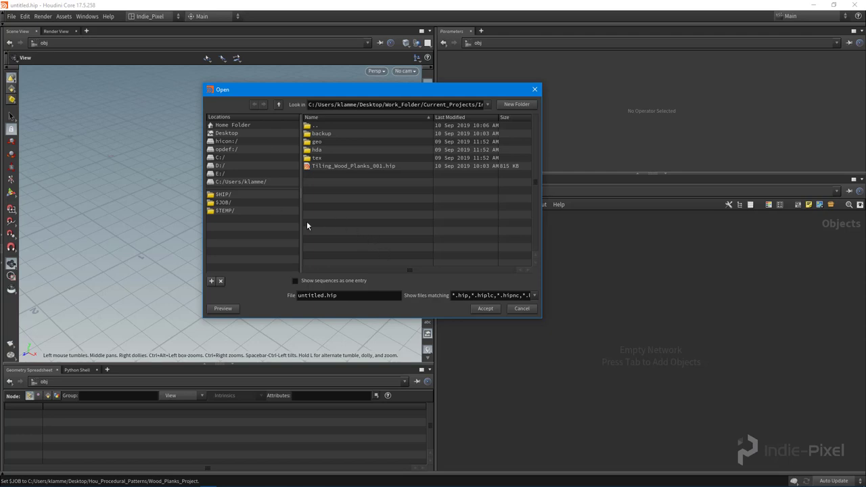
click(221, 203)
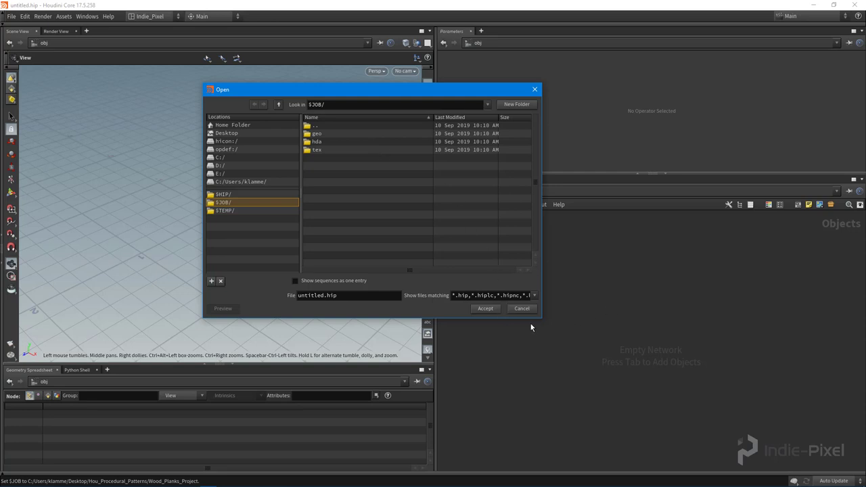
drag(541, 317, 548, 300)
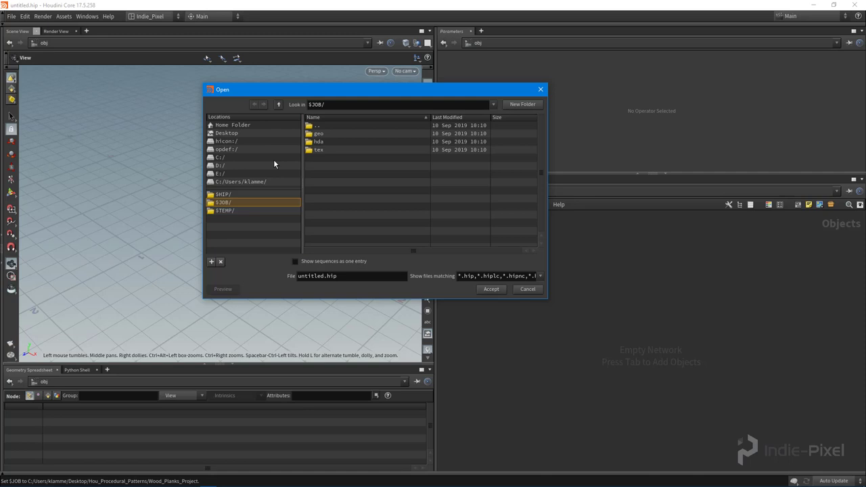
drag(302, 210, 286, 210)
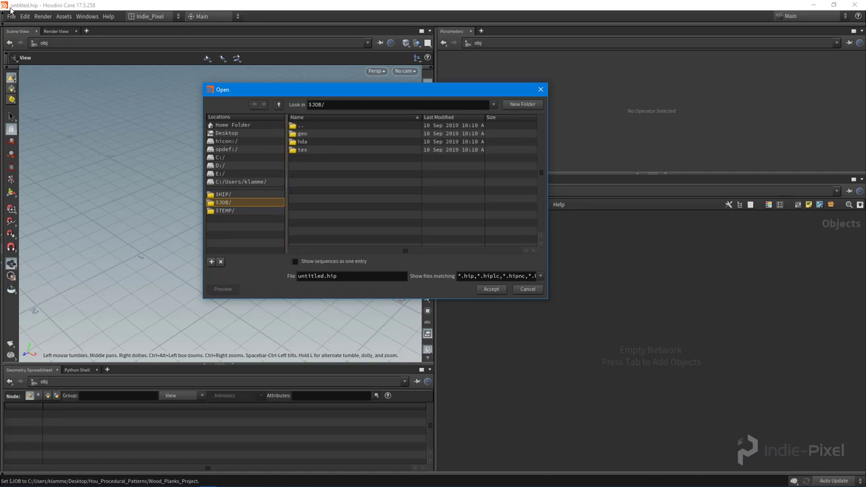
Cancel the Open dialog without opening any file.
click(11, 17)
click(11, 18)
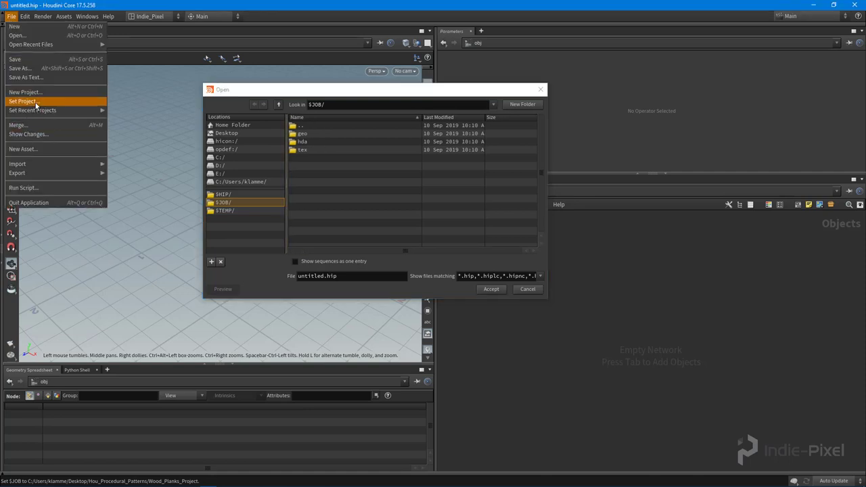
drag(409, 97, 417, 103)
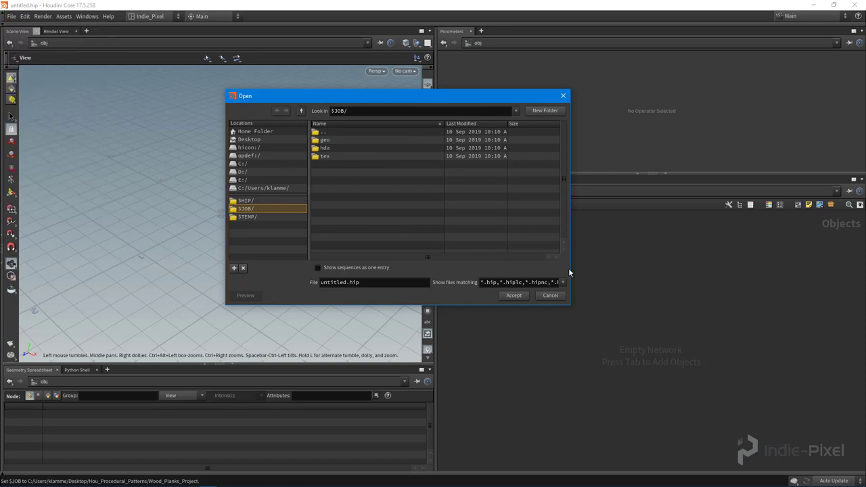
click(549, 296)
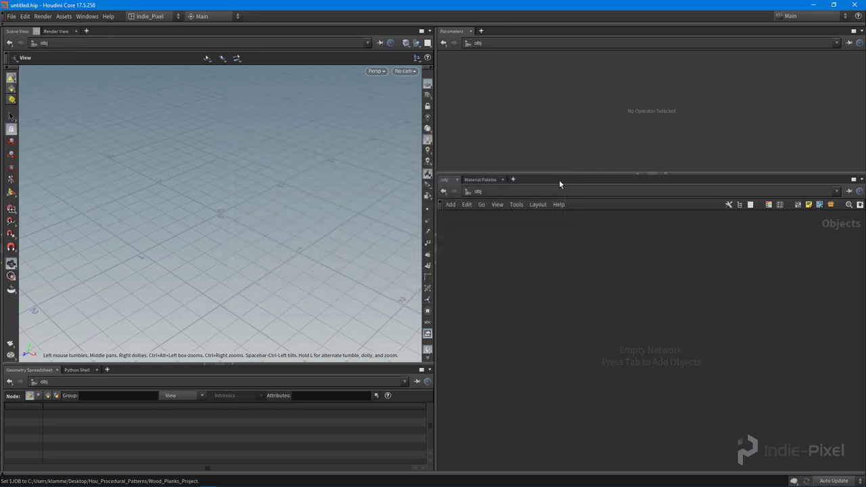